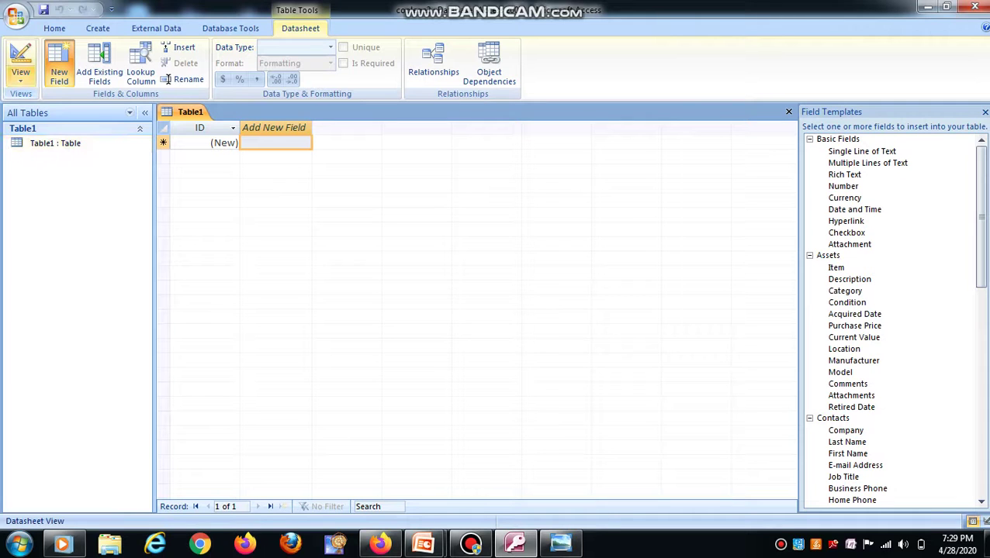
Step: Switch Table1 to Design View, saving the table under the name student
click(20, 76)
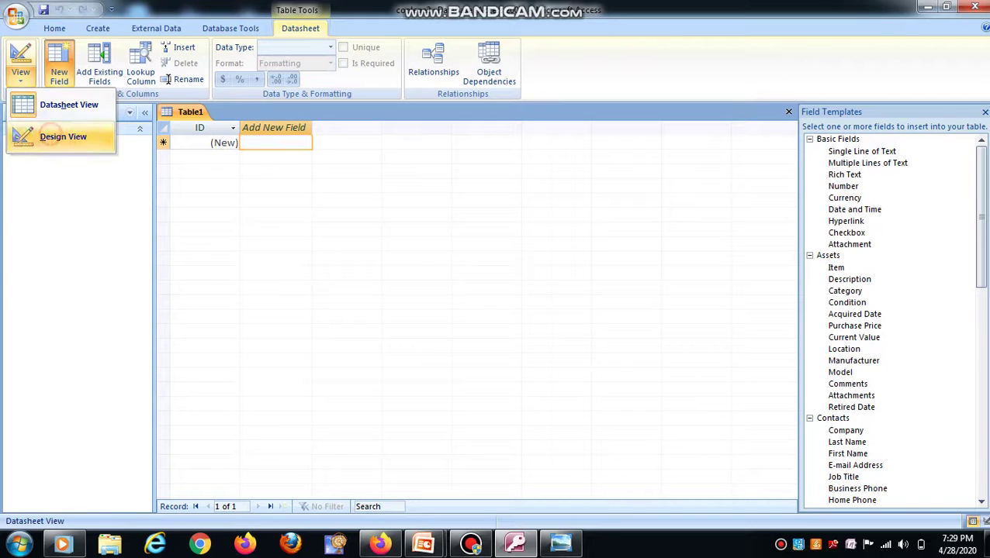
click(52, 136)
click(455, 186)
key(BackSpace)
key(BackSpace)
key(BackSpace)
key(BackSpace)
key(BackSpace)
key(BackSpace)
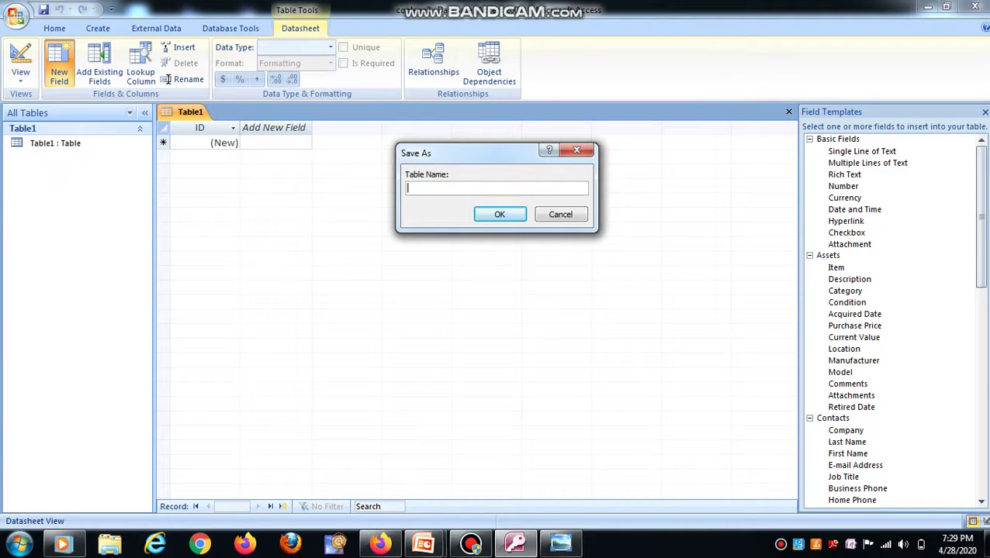
text(student)
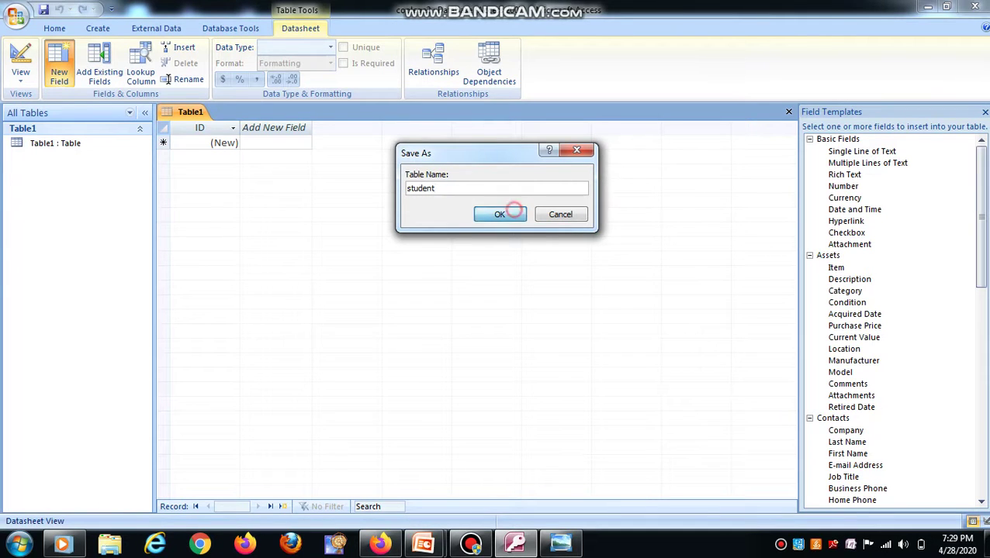
click(508, 214)
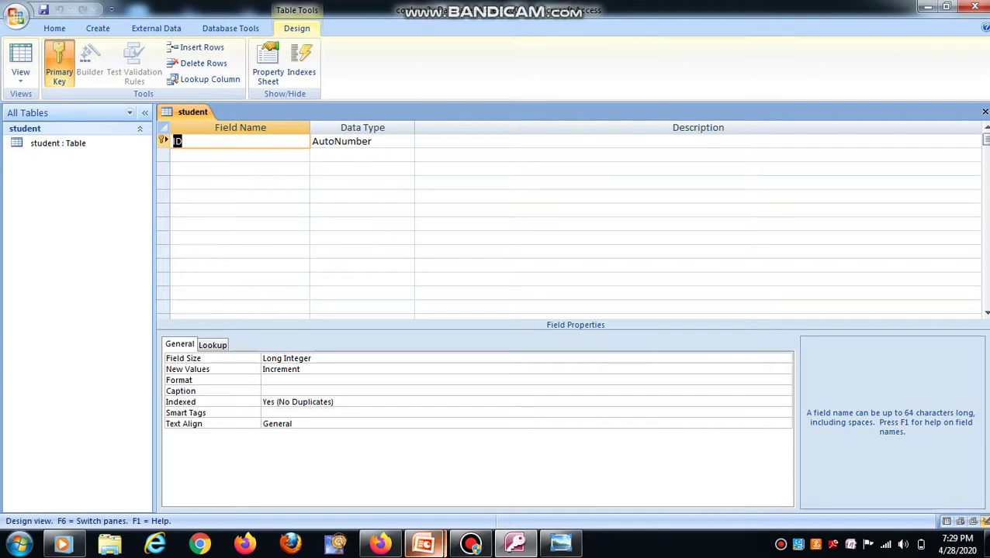
Step: Switch to the DataBase7 presentation in PowerPoint and view the Student File slide for the table's columns
mouse_move(424, 545)
click(505, 470)
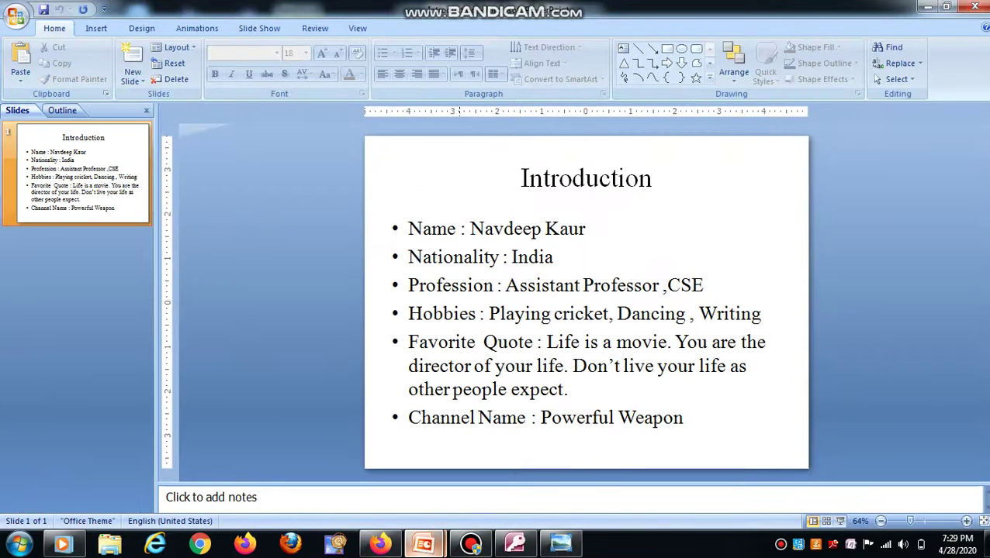
click(346, 471)
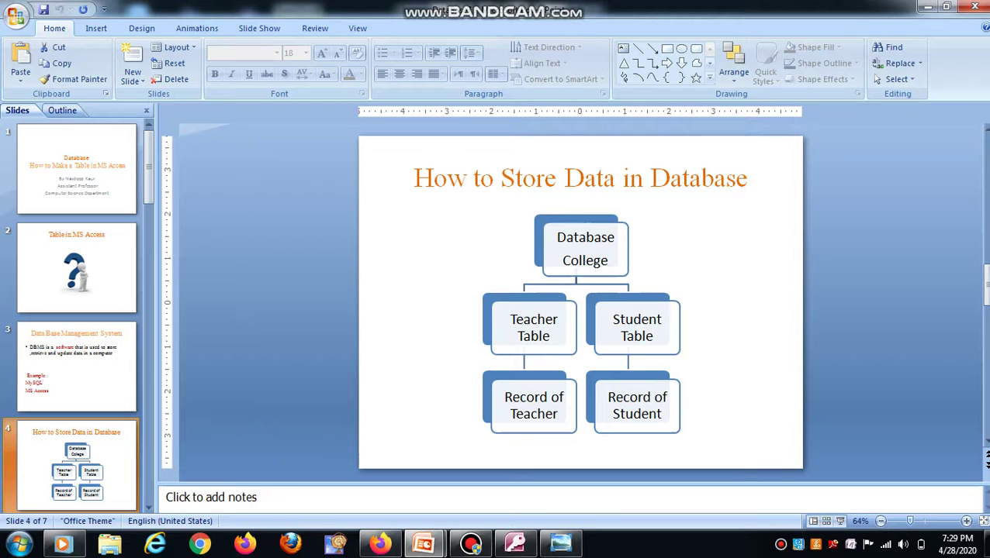
scroll(77, 310, down, 2)
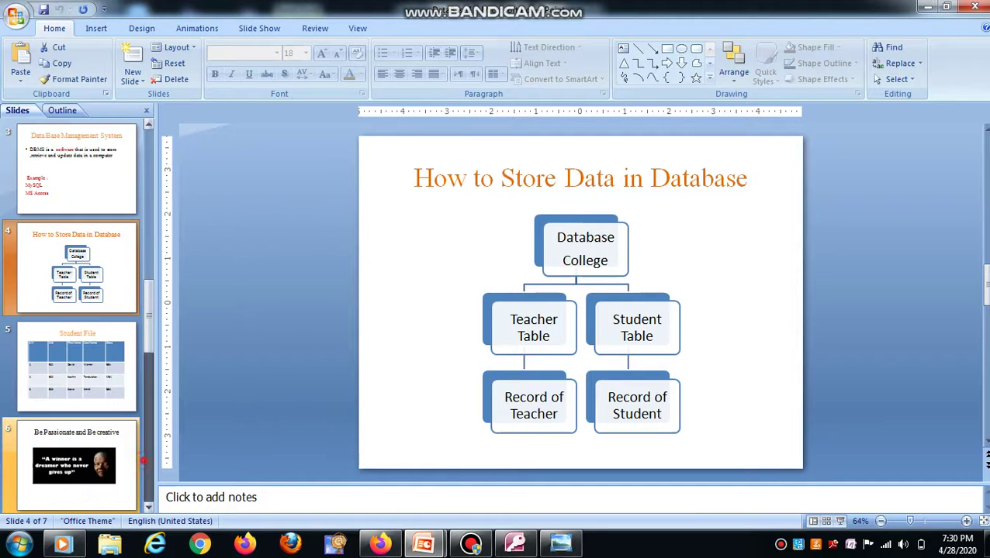
click(77, 373)
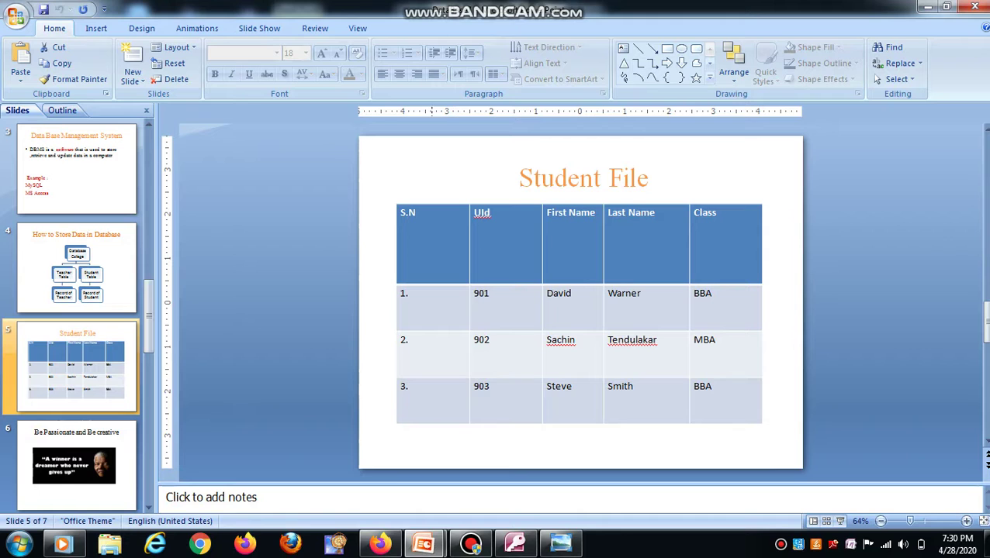
Step: Return to Access and add a field named FirstName below ID in the student table
click(514, 543)
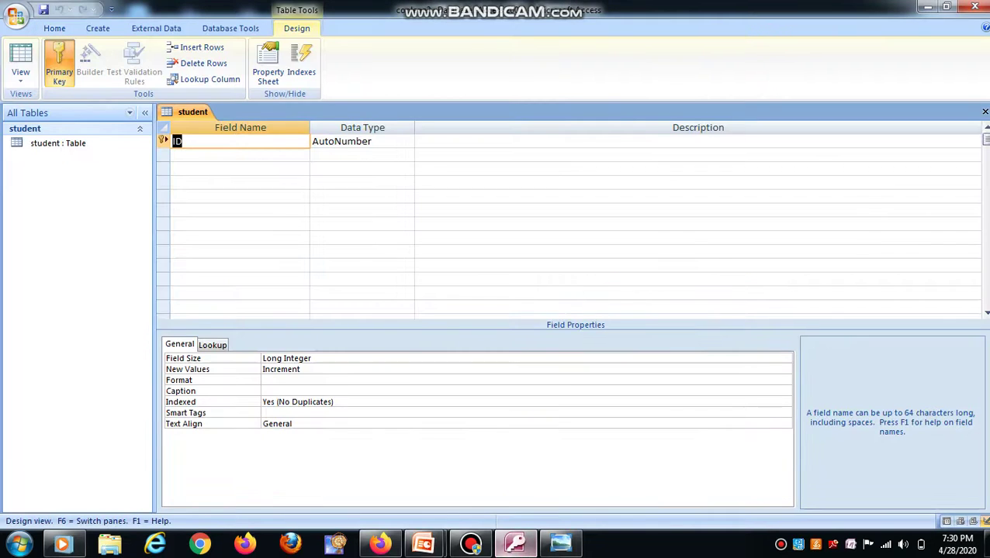
click(223, 154)
key(Caps_Lock)
text(F)
key(Caps_Lock)
text(irst)
key(Caps_Lock)
text(N)
key(Caps_Lock)
text(ame)
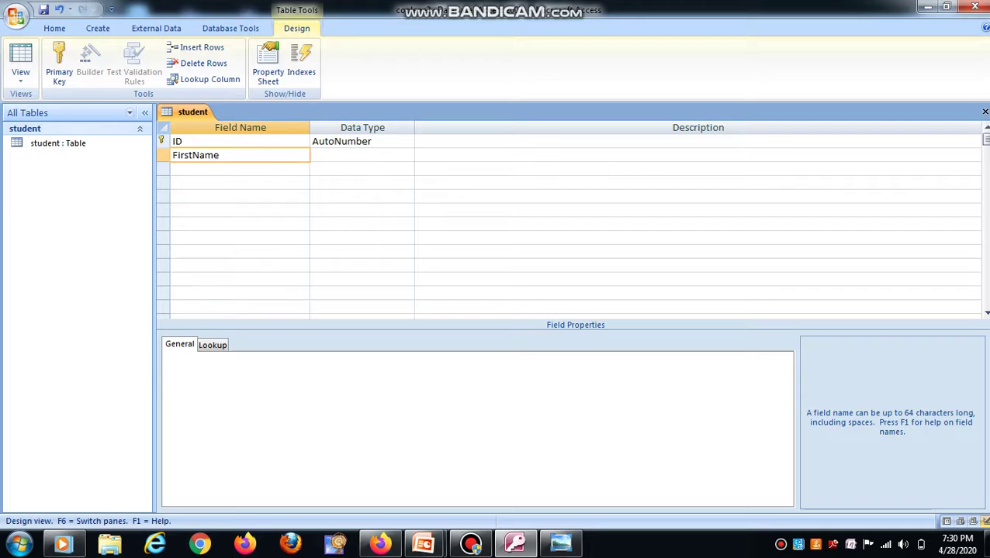
Step: Add a field named LastName below FirstName in the table design
click(219, 172)
key(Caps_Lock)
text(L)
key(Caps_Lock)
text(ast)
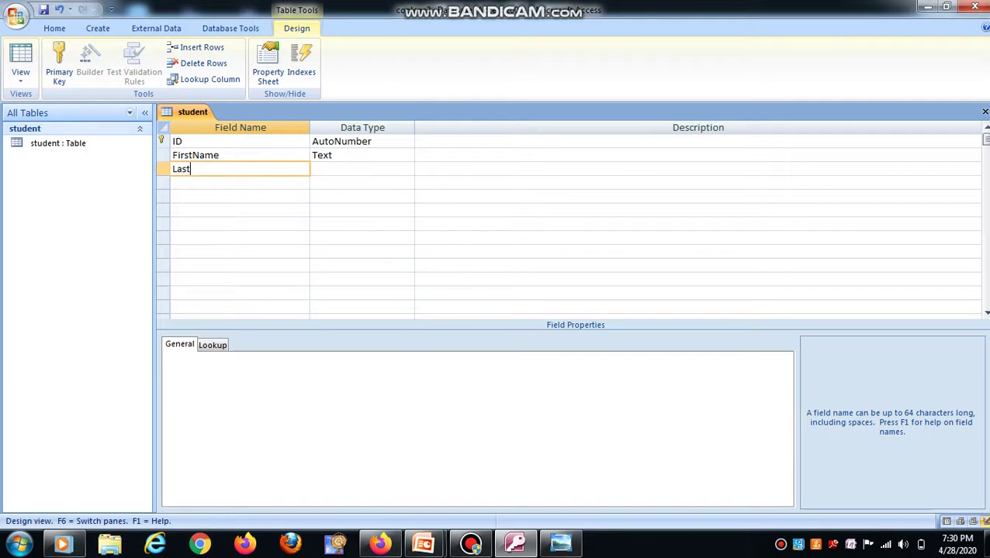
key(Caps_Lock)
text(N)
key(Caps_Lock)
text(ame)
click(216, 180)
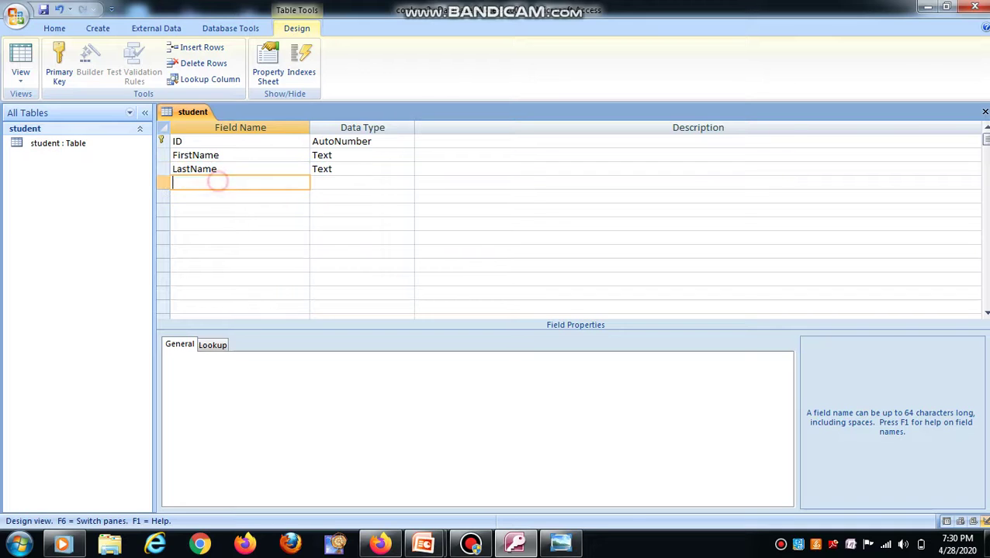
Step: Add a field named Class below LastName in the table design
key(Caps_Lock)
text(C)
key(Caps_Lock)
text(lass)
click(233, 196)
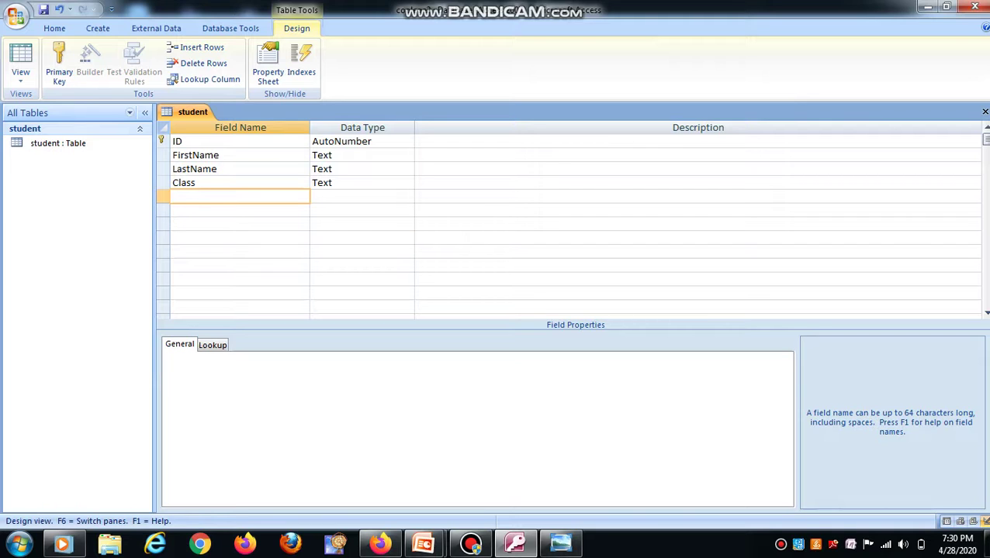
Step: Inspect the data types of the FirstName, LastName and Class fields and the list of available types
click(376, 155)
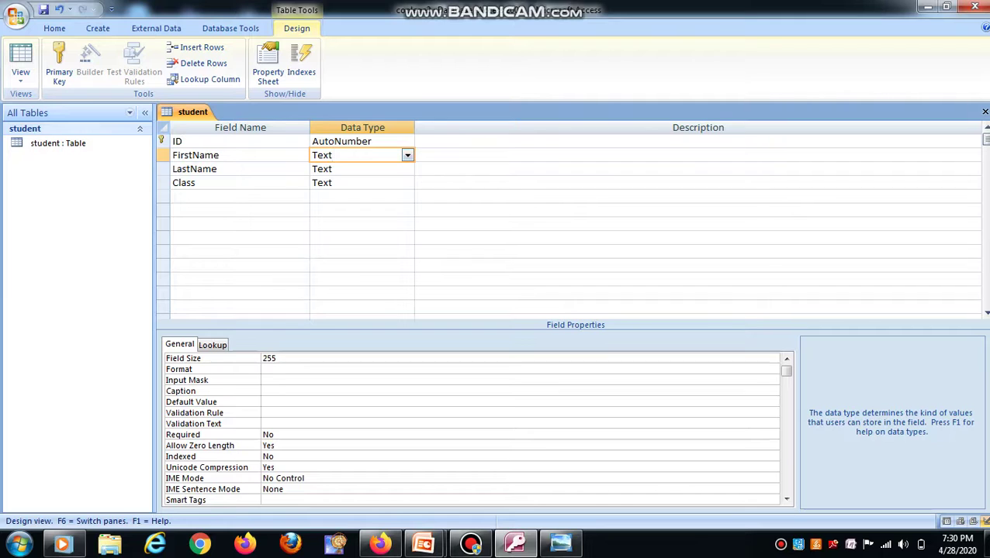
click(347, 168)
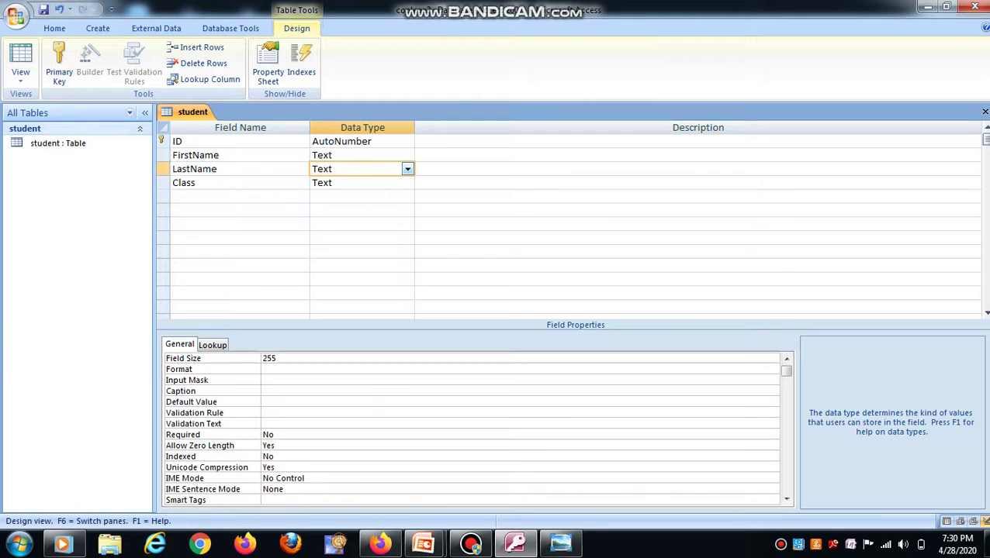
click(341, 182)
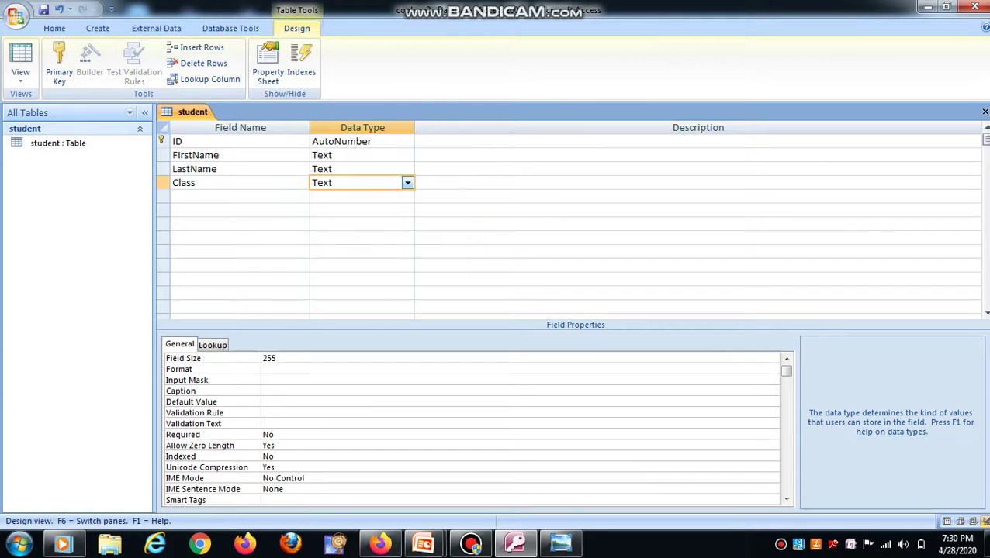
click(408, 183)
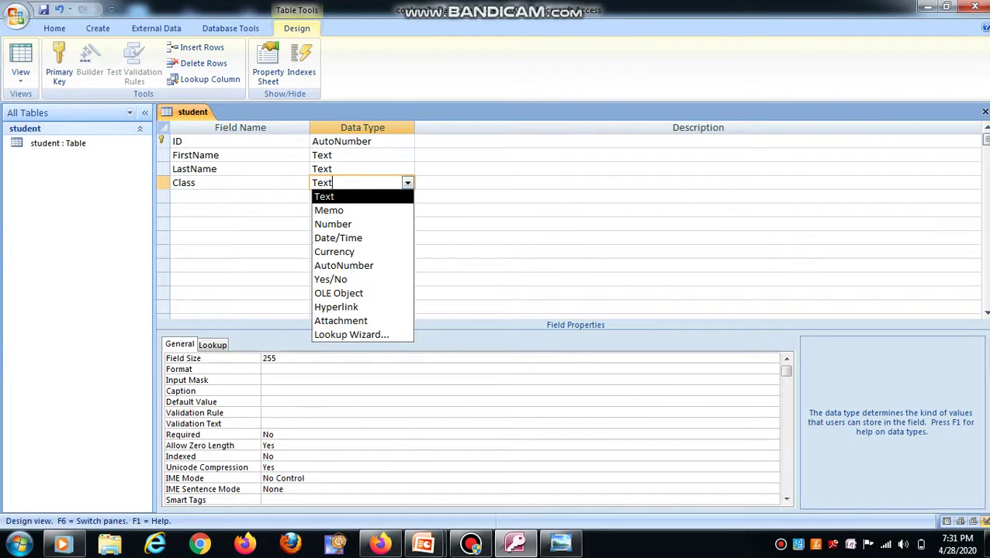
click(466, 210)
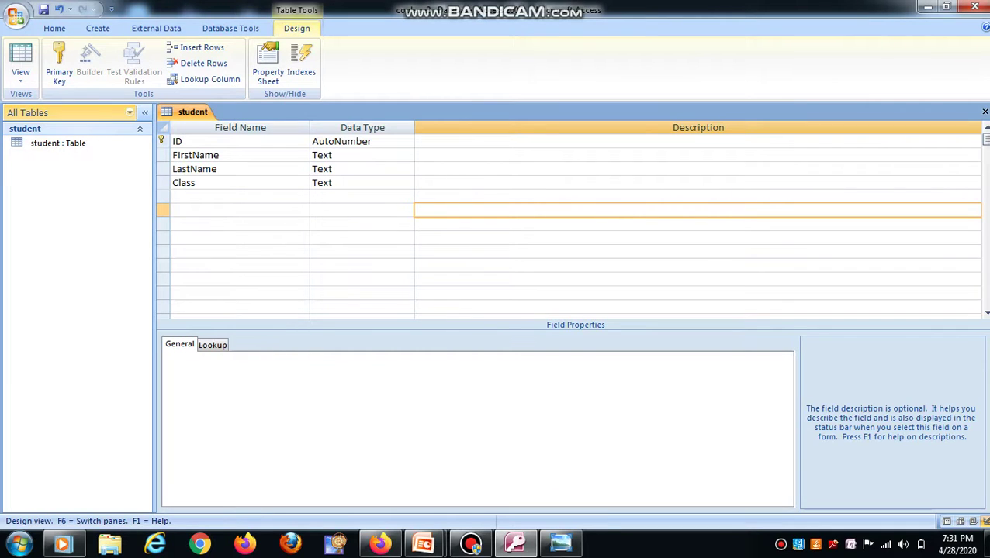
Step: Switch the student table to Datasheet View, saving the design changes
click(21, 78)
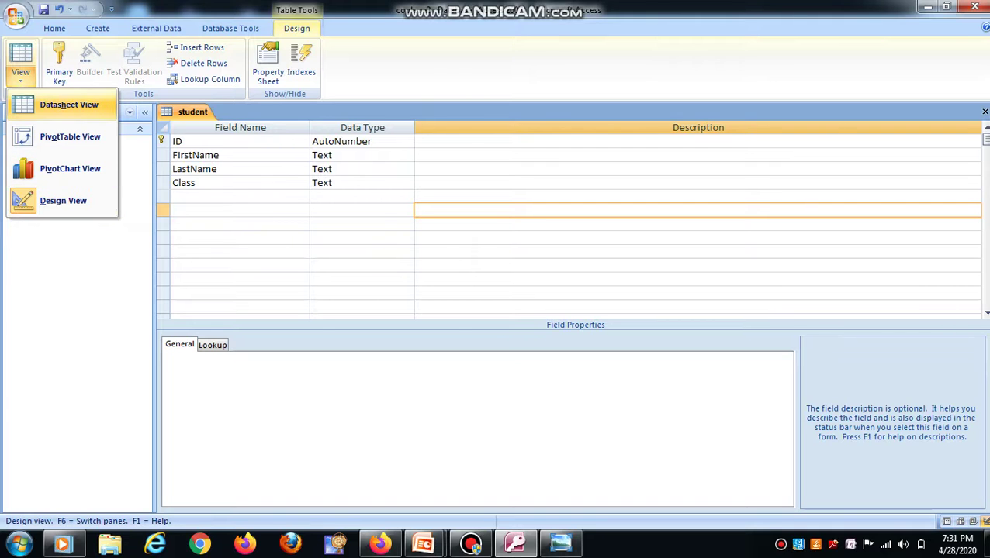
click(69, 105)
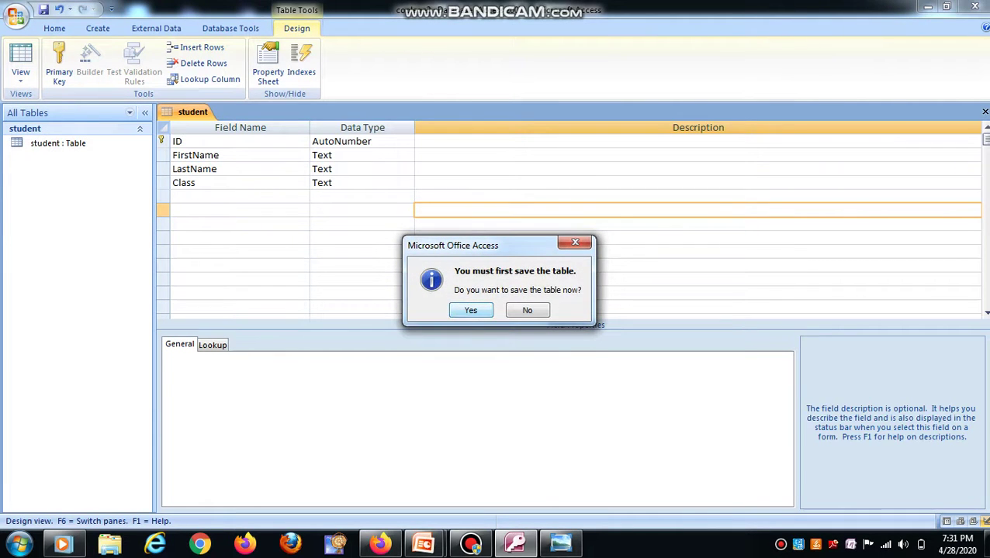
click(470, 310)
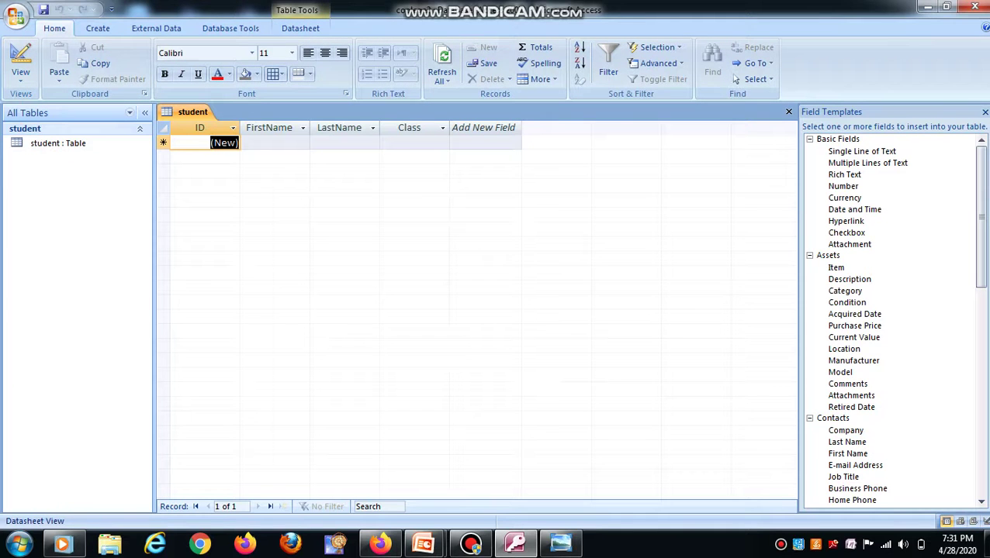
Step: Switch to the DataBase7 presentation in PowerPoint and check the first student's row in the Student File table
mouse_move(424, 544)
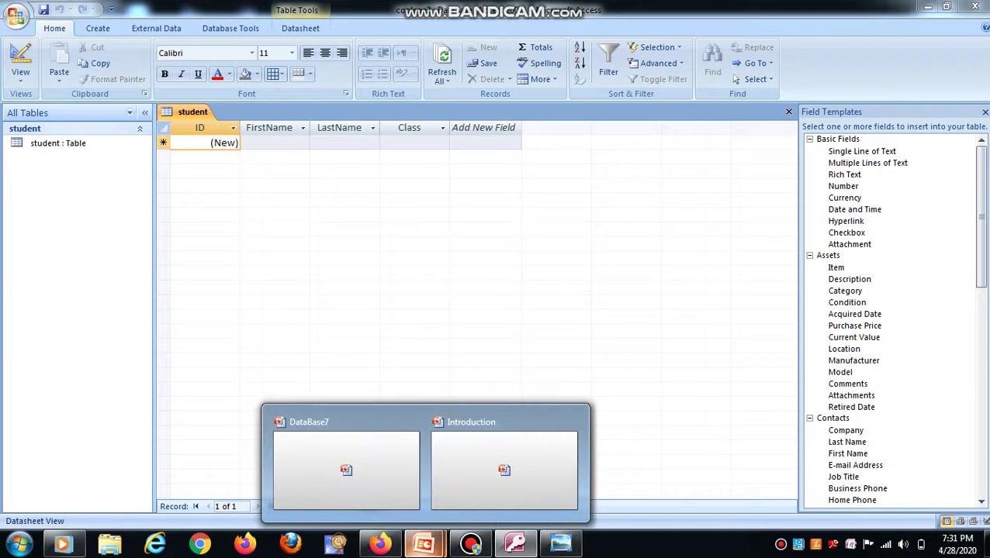
click(346, 470)
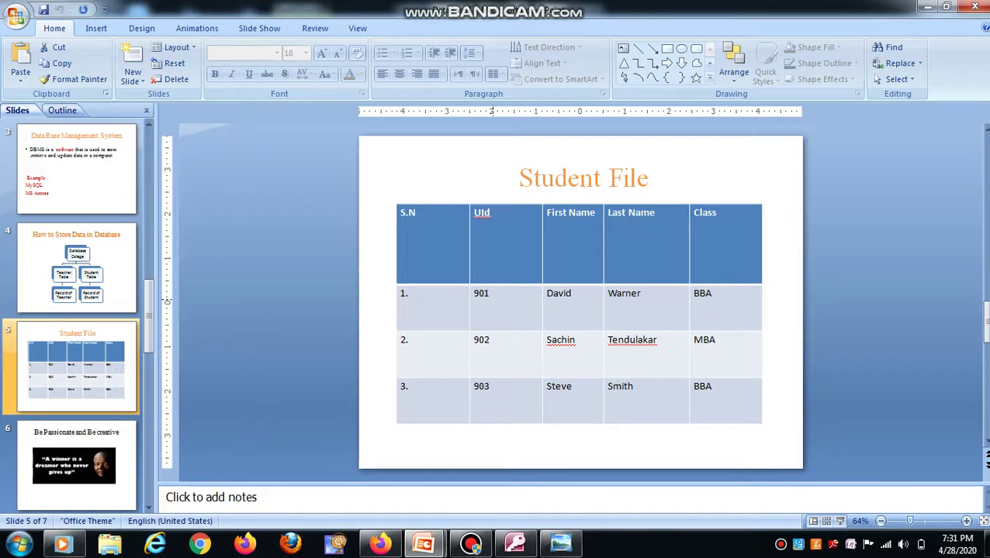
click(491, 295)
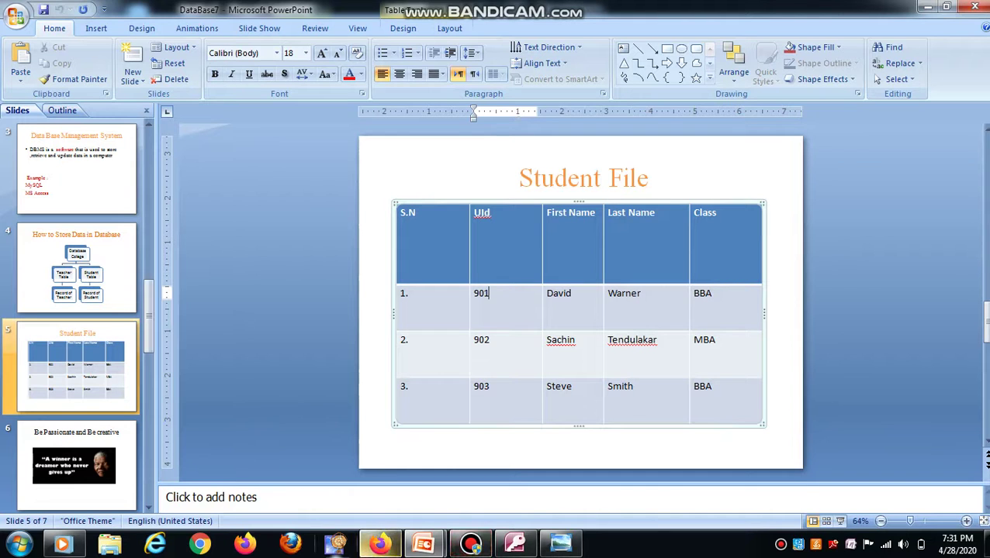
Step: Return to Access and enter the first student's first and last name in a new record
click(515, 544)
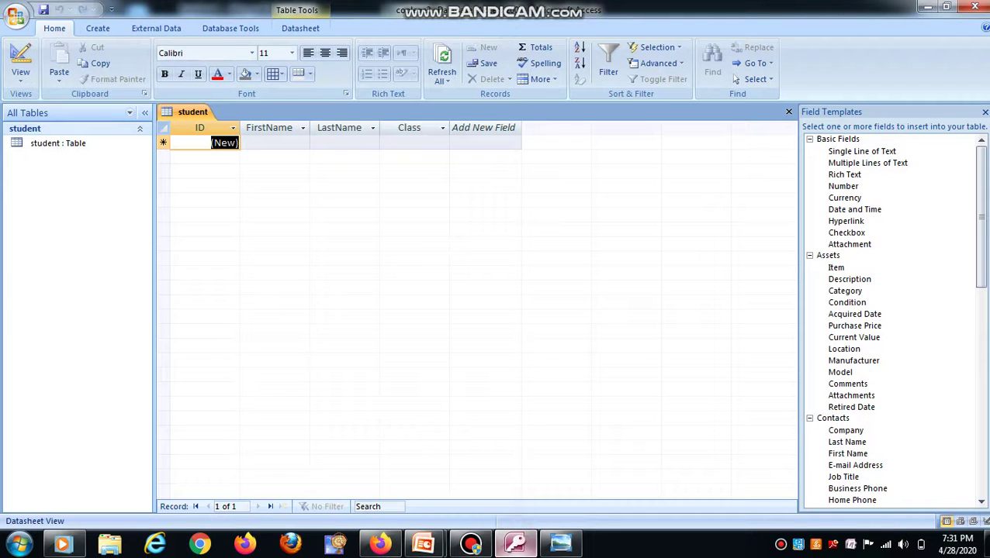
click(282, 144)
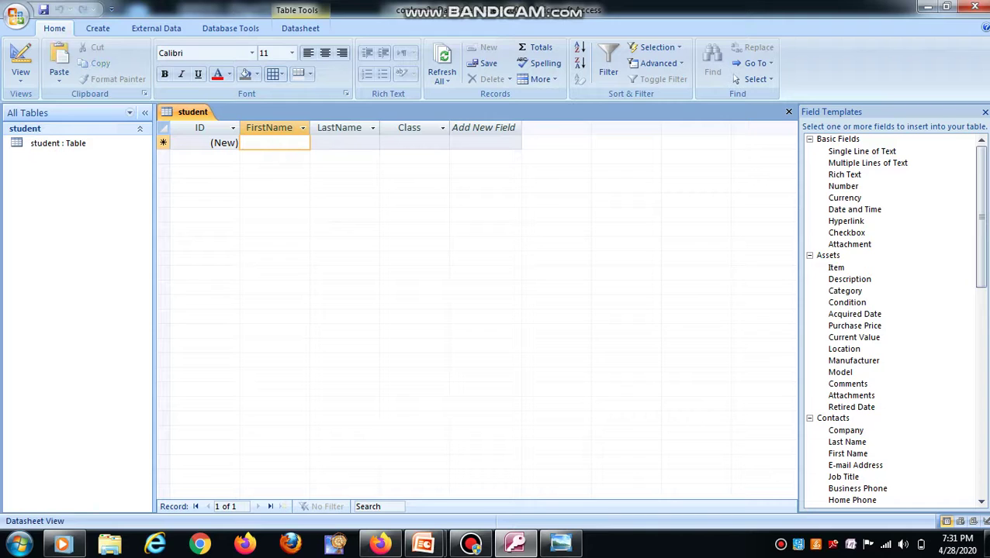
text(David)
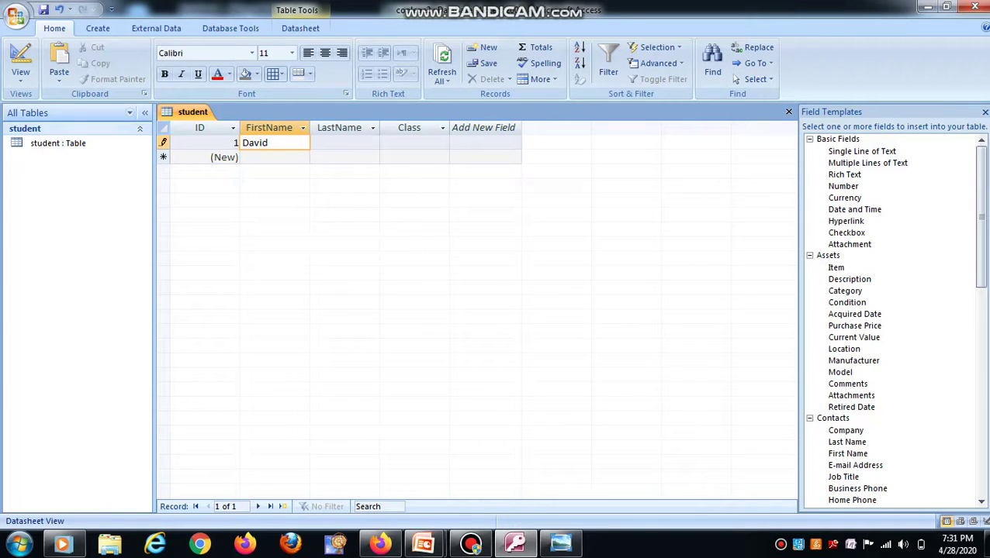
key(Tab)
key(Caps_Lock)
text(W)
key(Caps_Lock)
text(arner)
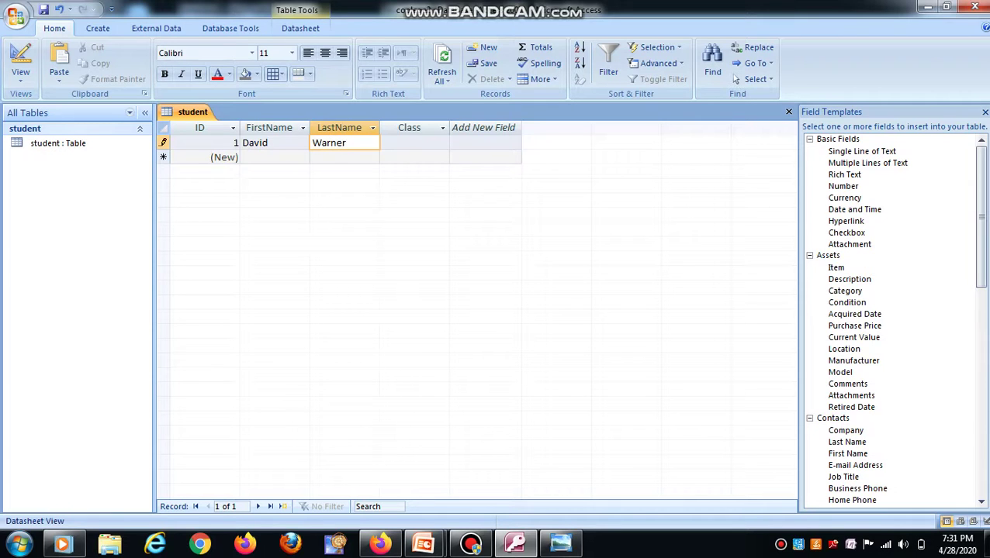
Step: Set the Class of the first student record to BBA
click(406, 146)
key(Caps_Lock)
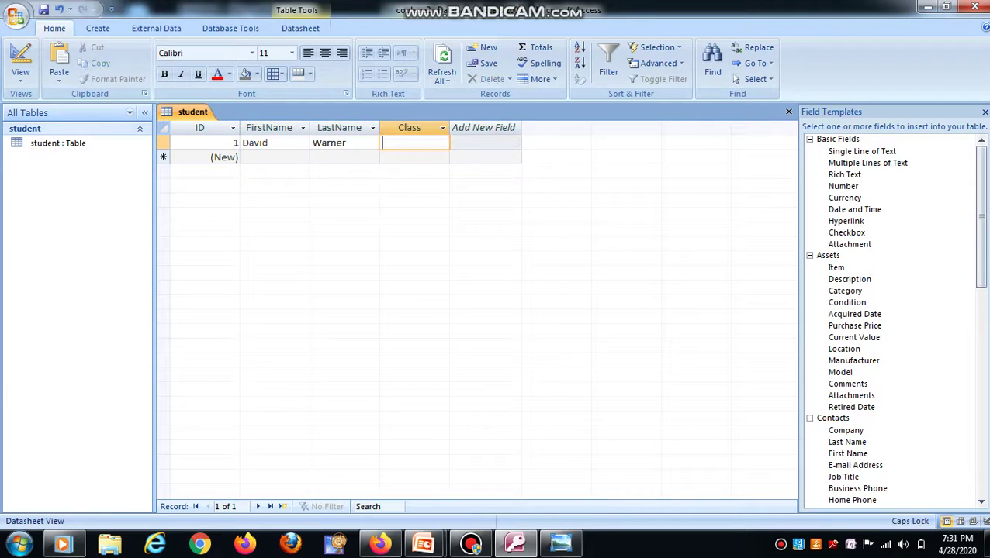
text(BBA)
key(Caps_Lock)
Step: Add a new field named Contact after Class and enter the first student's contact number
double_click(497, 127)
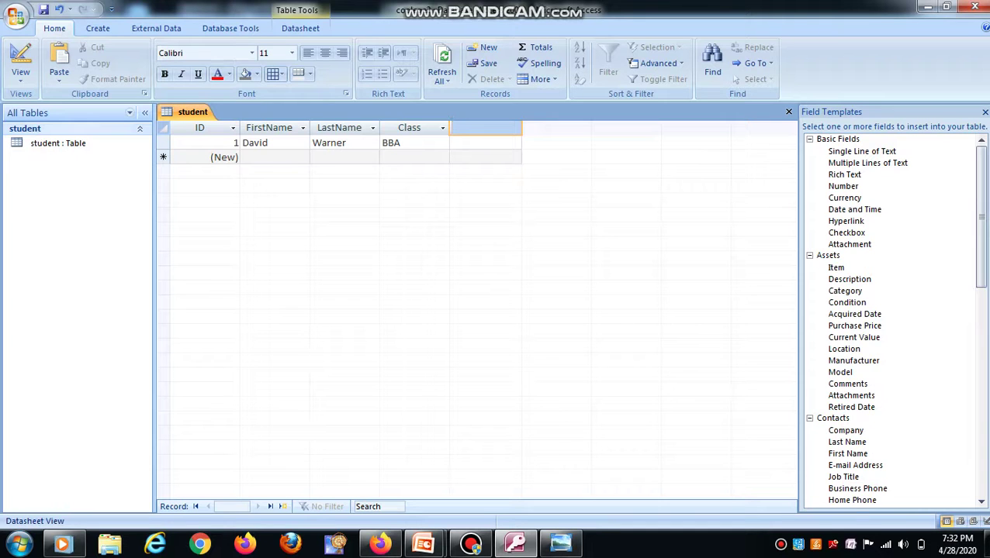
text(Contact)
click(500, 144)
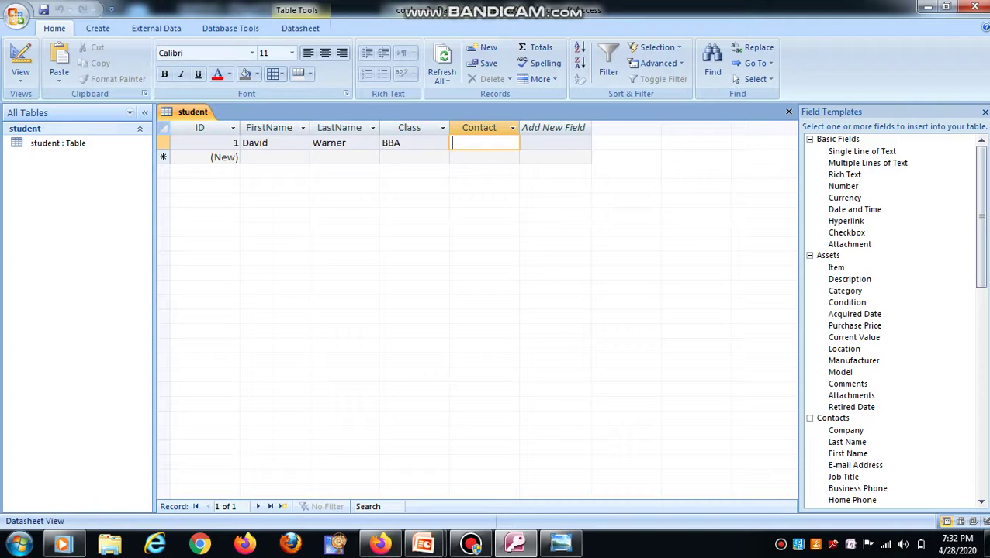
text(903456)
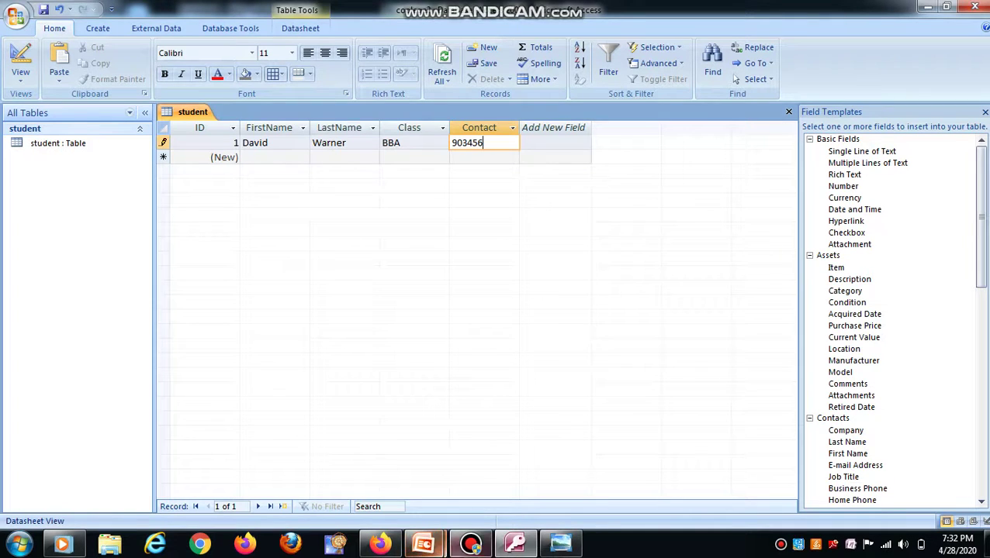
Step: Switch to the DataBase7 presentation in PowerPoint and view slide 6, Be Passionate and Be creative, and the remaining slides
mouse_move(424, 544)
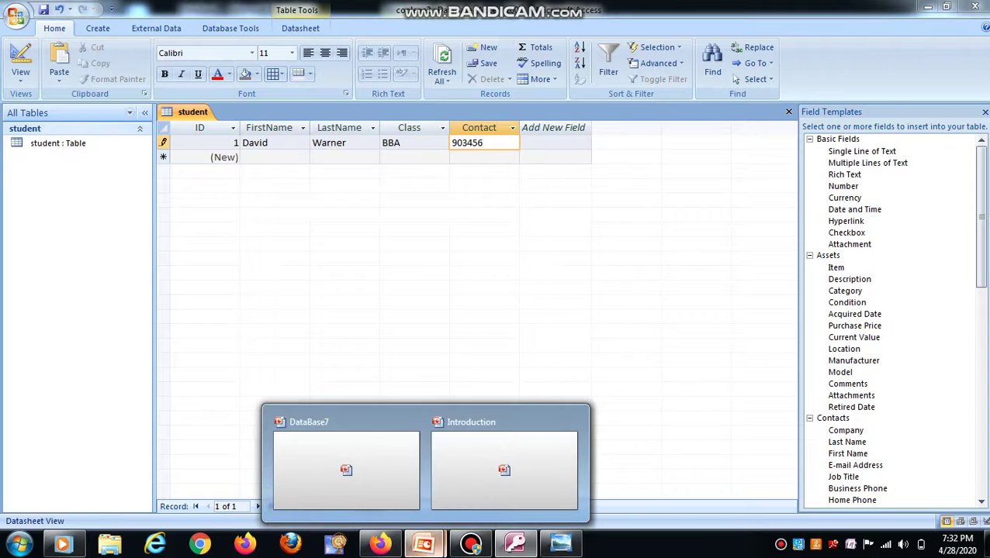
click(399, 484)
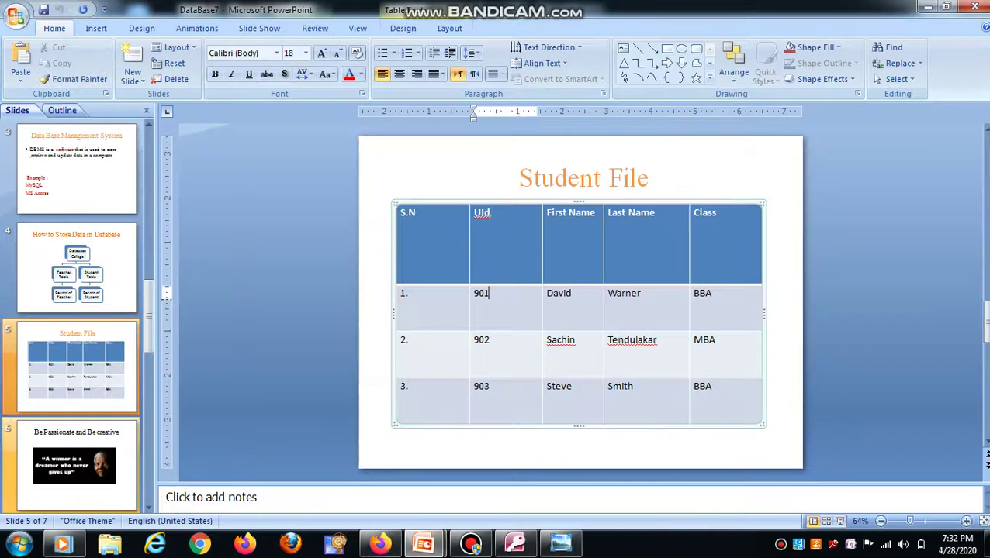
click(106, 454)
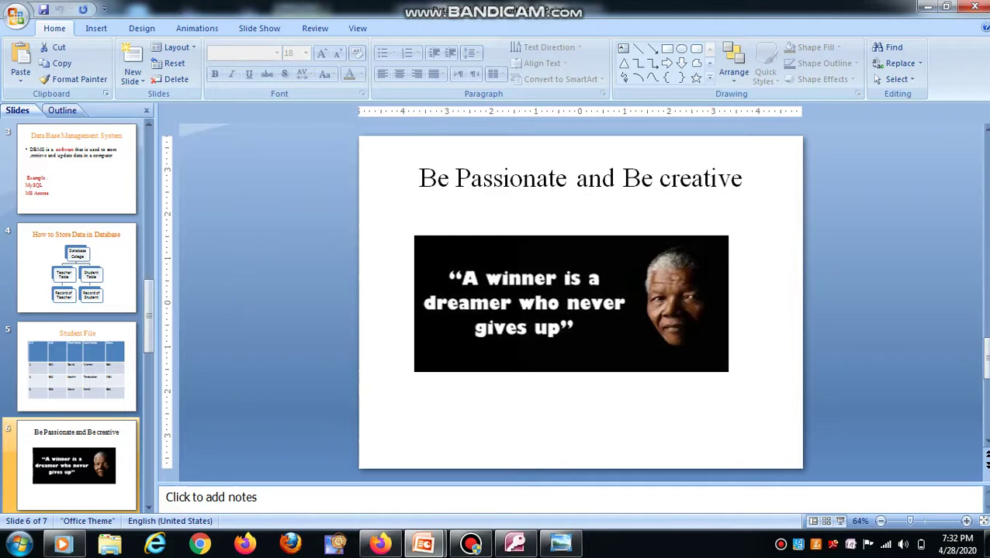
click(150, 458)
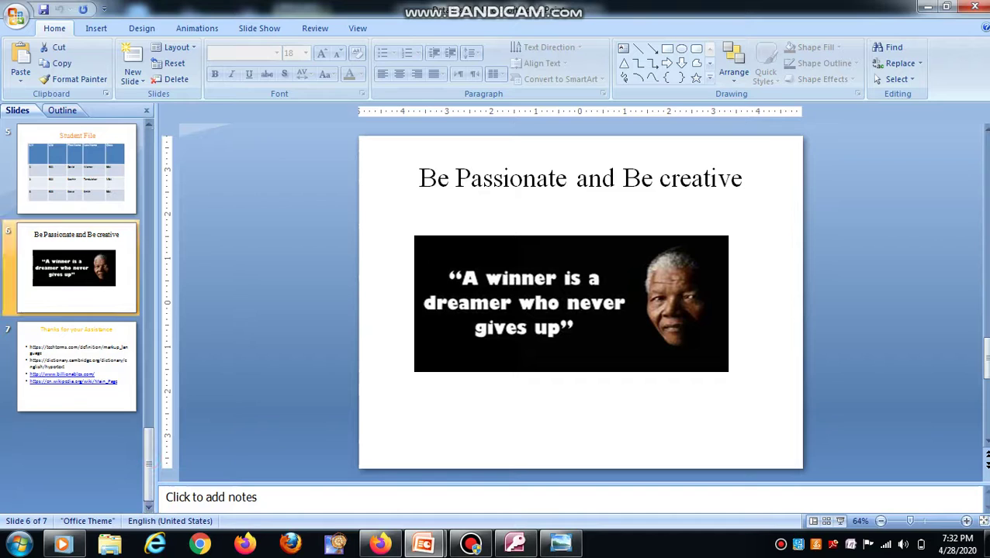